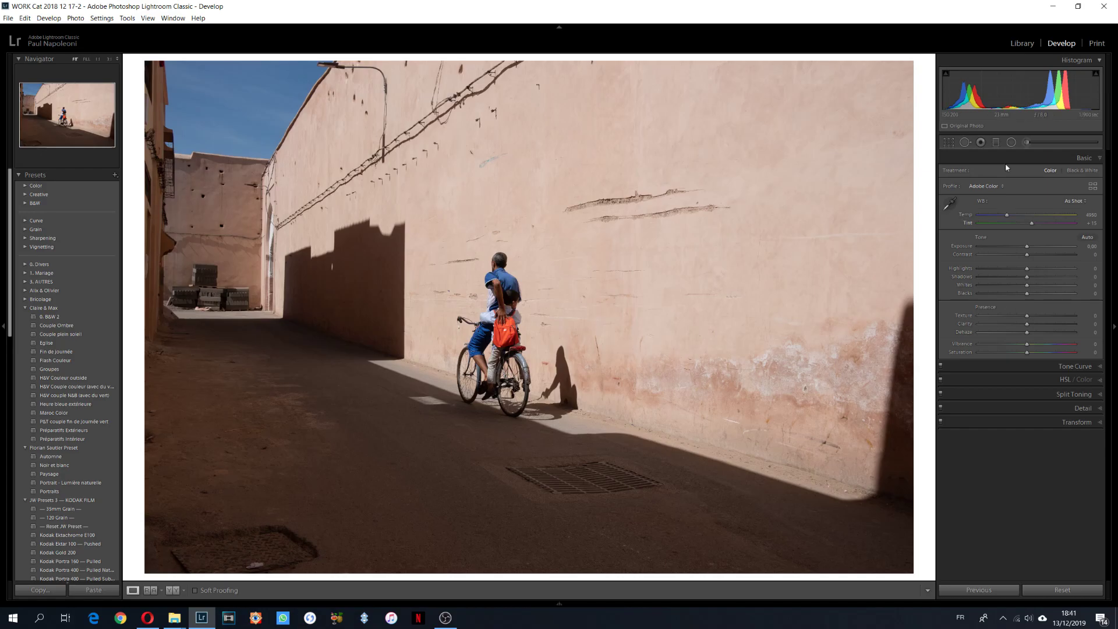
# Step: Crop the photo to a 16 x 9 ratio, trimming the alley's far end and framing the cyclists against the wall
pyautogui.click(949, 142)
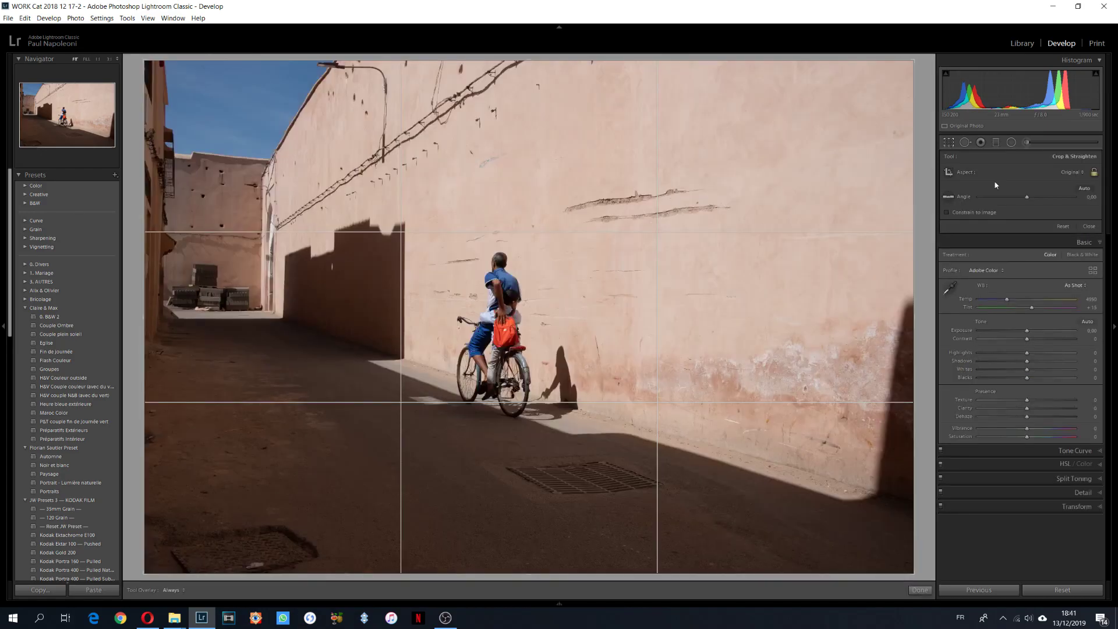
pyautogui.click(1068, 174)
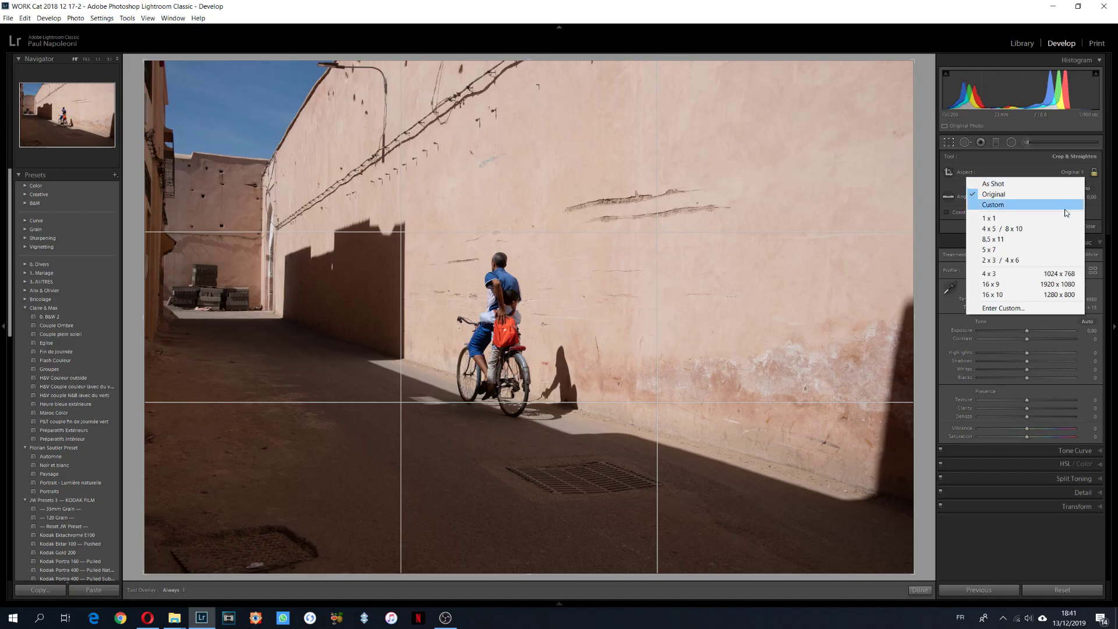
pyautogui.click(1057, 284)
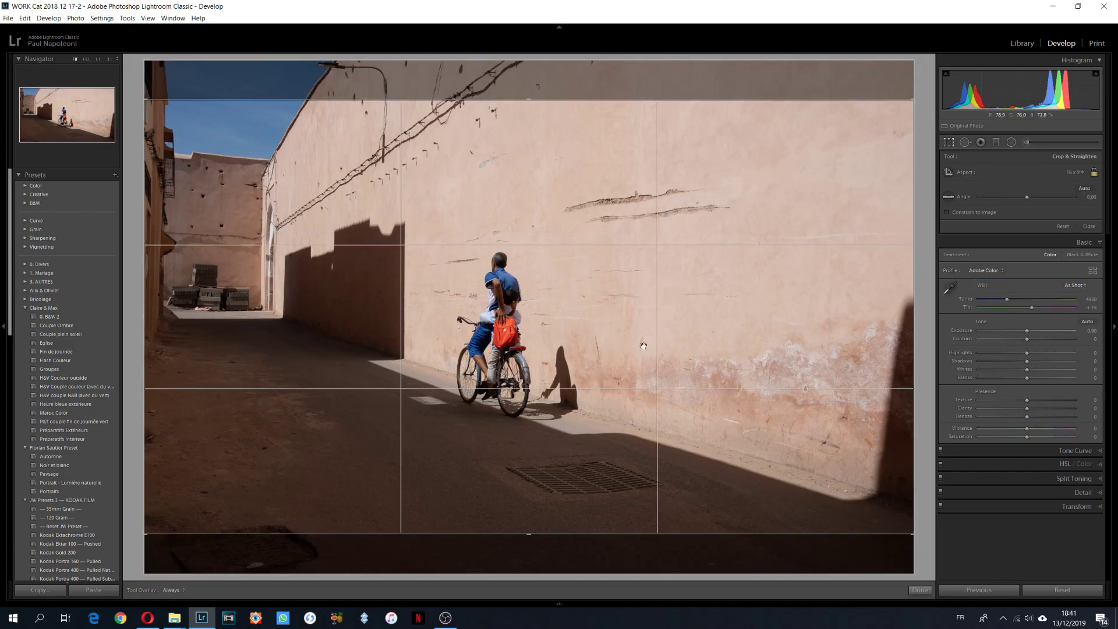
pyautogui.moveTo(144, 332); pyautogui.dragTo(217, 326)
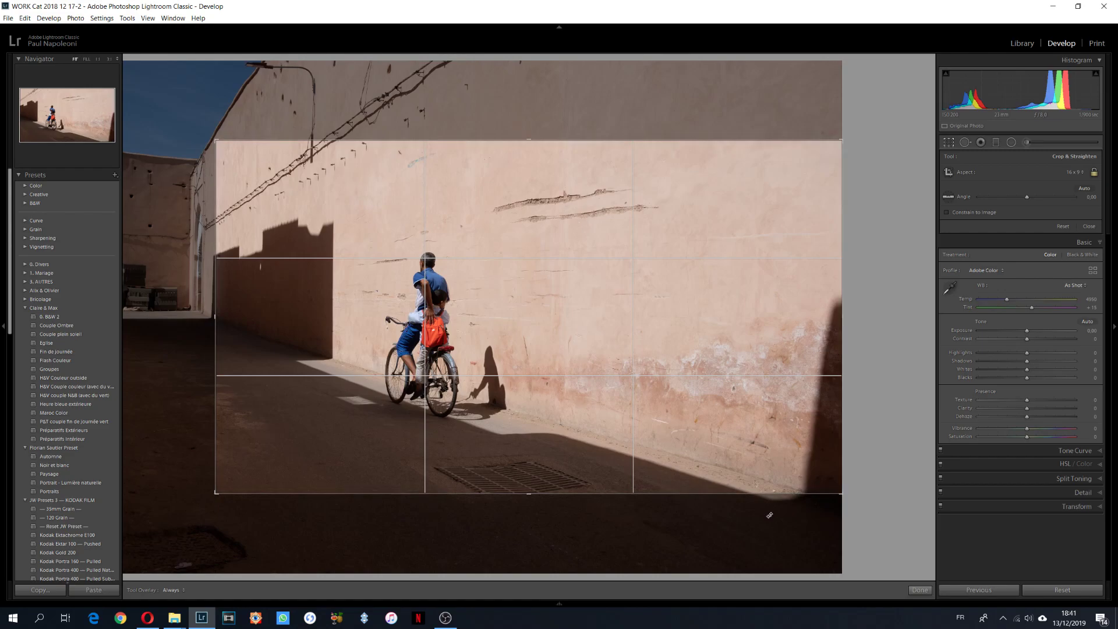
pyautogui.moveTo(574, 429); pyautogui.dragTo(548, 400)
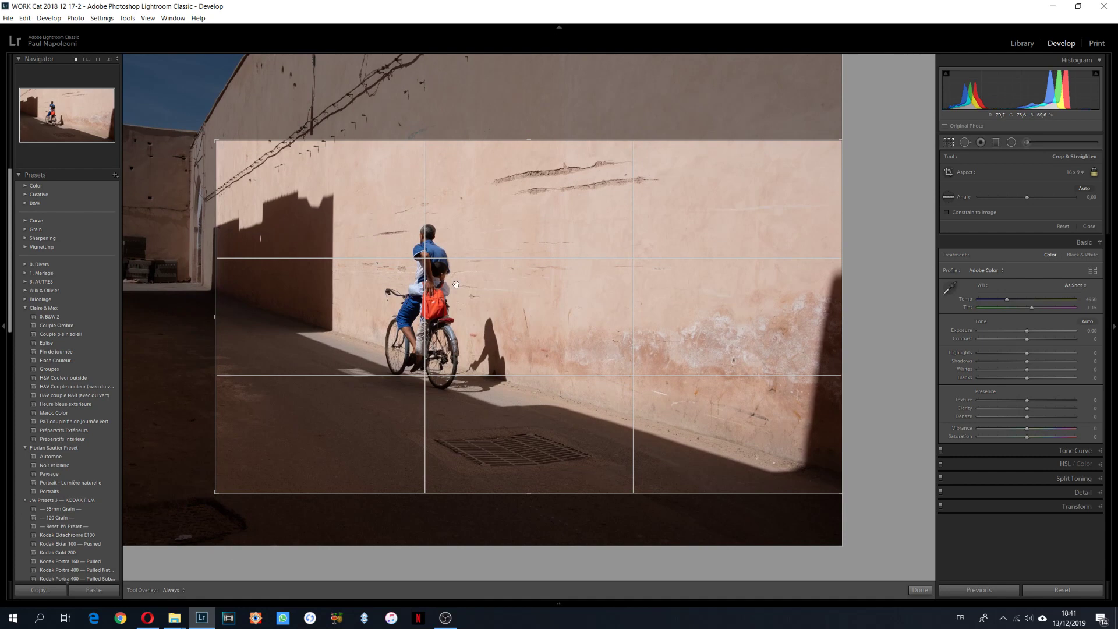
pyautogui.click(919, 590)
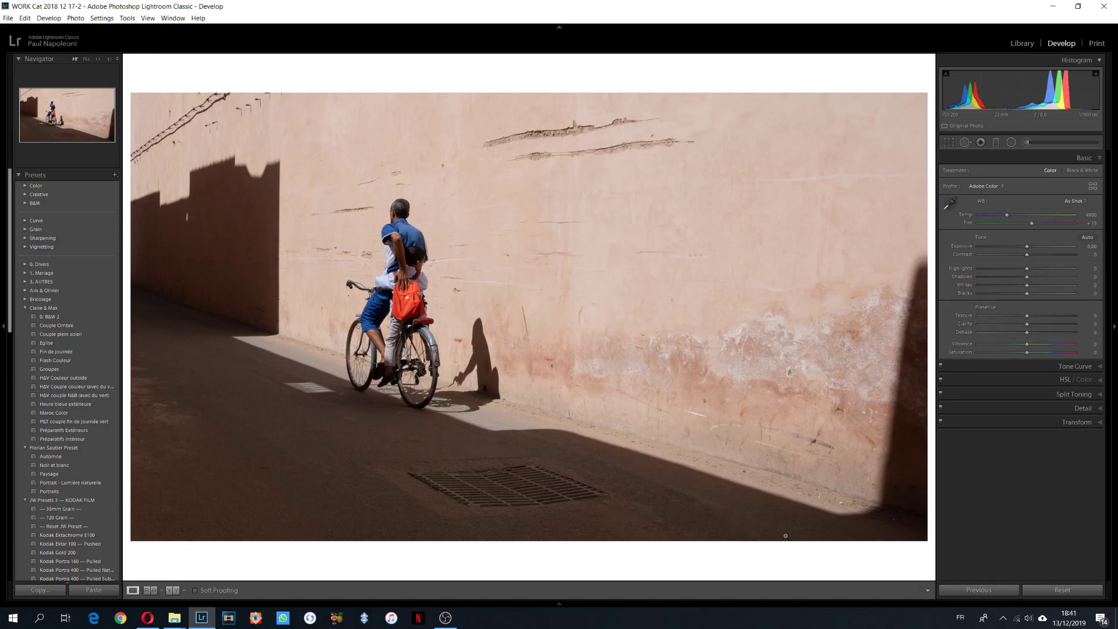
# Step: Set the photo's contrast to +42, shadows to -22 and blacks to -11
pyautogui.click(1047, 256)
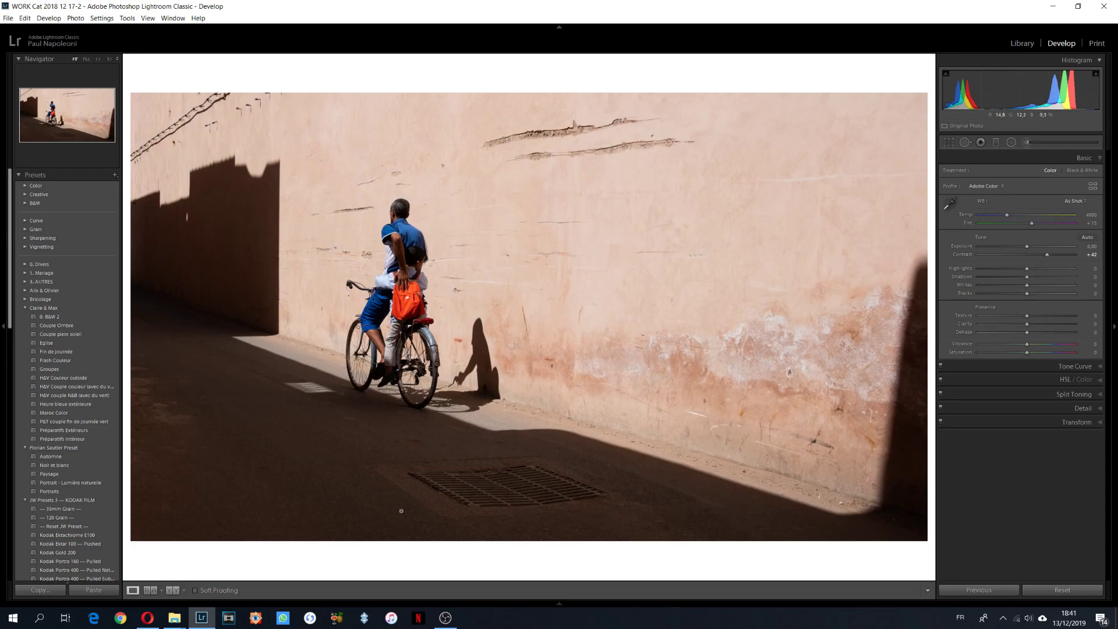
pyautogui.moveTo(1026, 280); pyautogui.dragTo(1014, 279)
pyautogui.moveTo(1019, 295); pyautogui.dragTo(1021, 295)
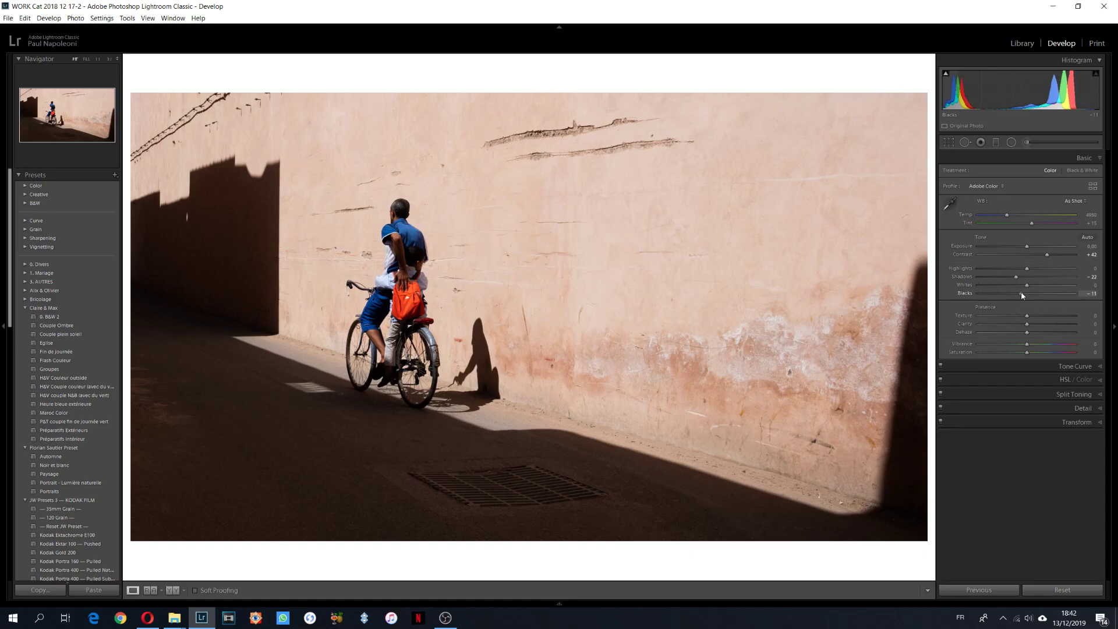
# Step: Place a graduated filter over the shaded street, angled along the diagonal shadow edge, with its exposure reset to 0
pyautogui.click(996, 142)
pyautogui.moveTo(309, 463); pyautogui.dragTo(364, 319)
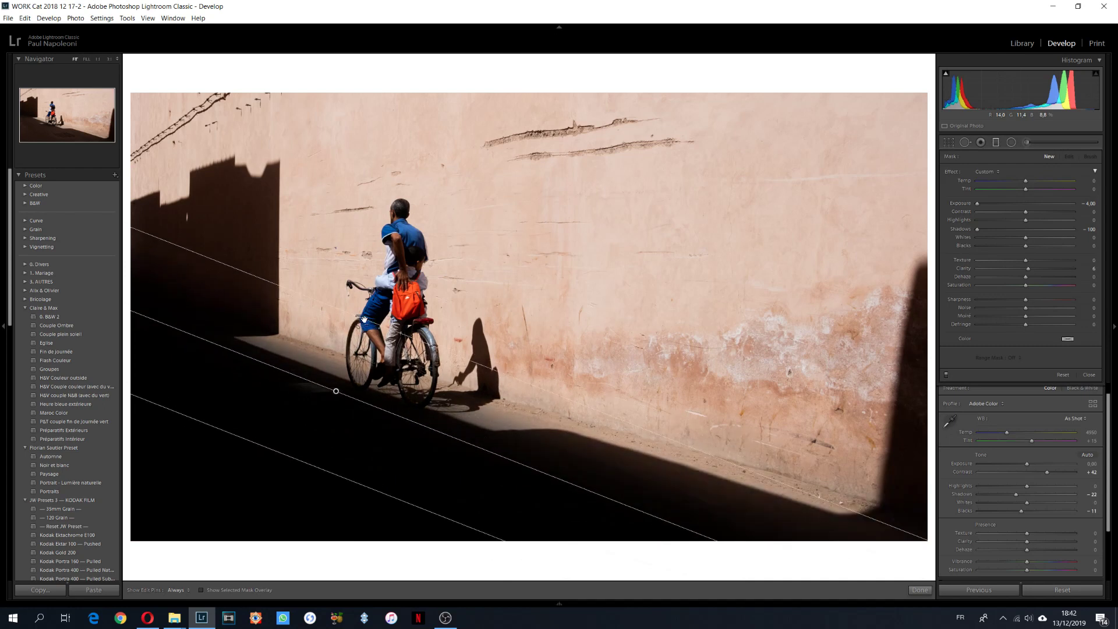
pyautogui.moveTo(343, 356); pyautogui.dragTo(340, 388)
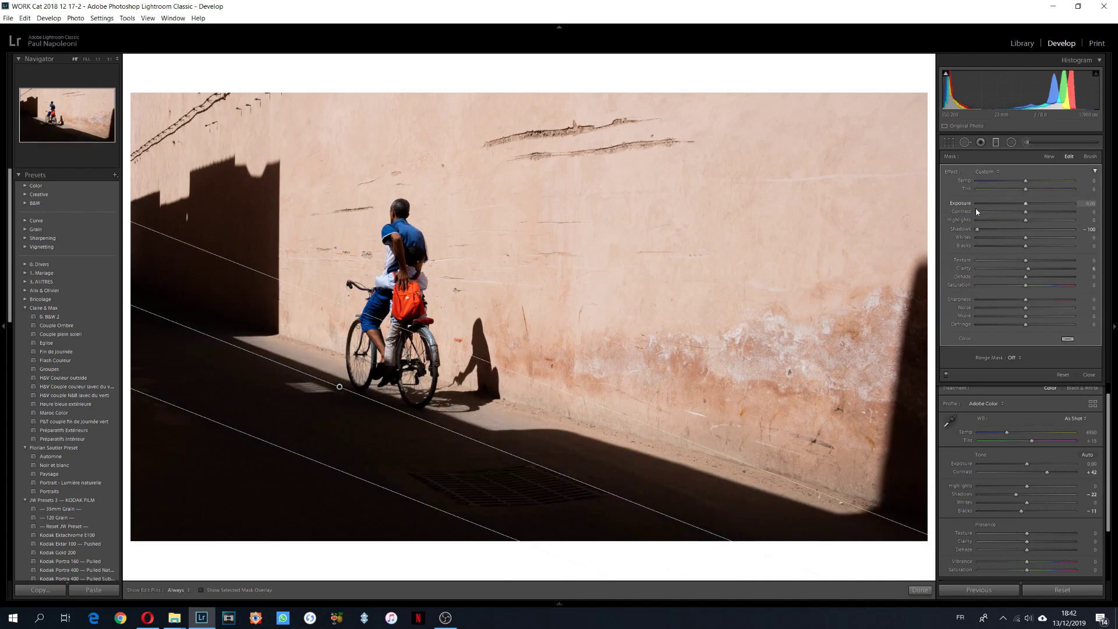
# Step: Set the graduated filter's shadows to -100 and finish the filter
pyautogui.click(979, 237)
pyautogui.doubleClick(979, 238)
pyautogui.doubleClick(976, 228)
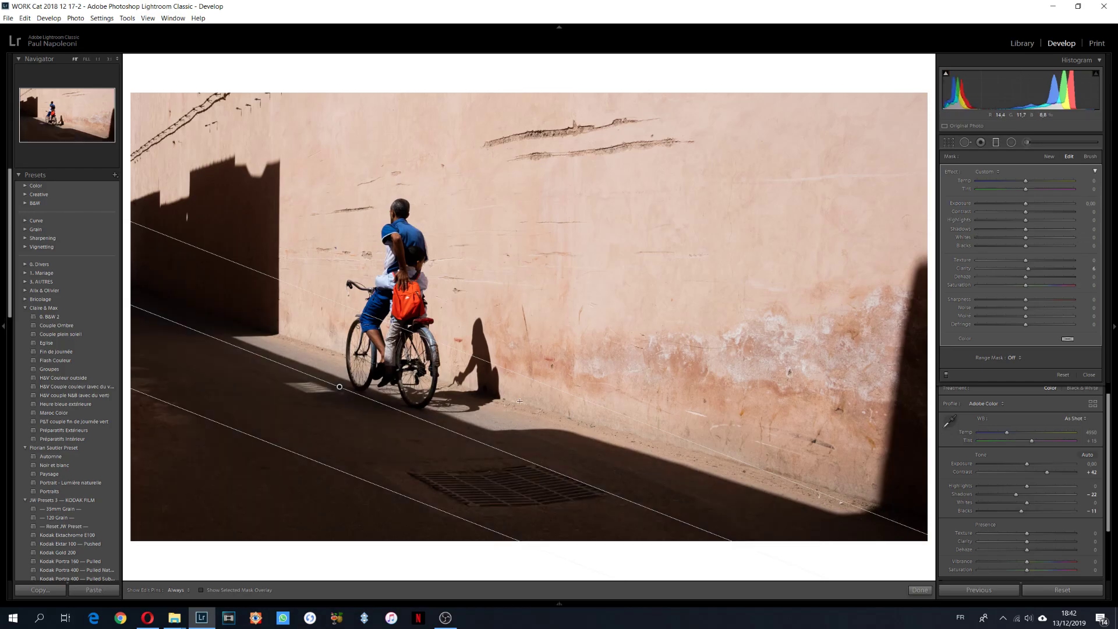
pyautogui.moveTo(1016, 234); pyautogui.dragTo(971, 233)
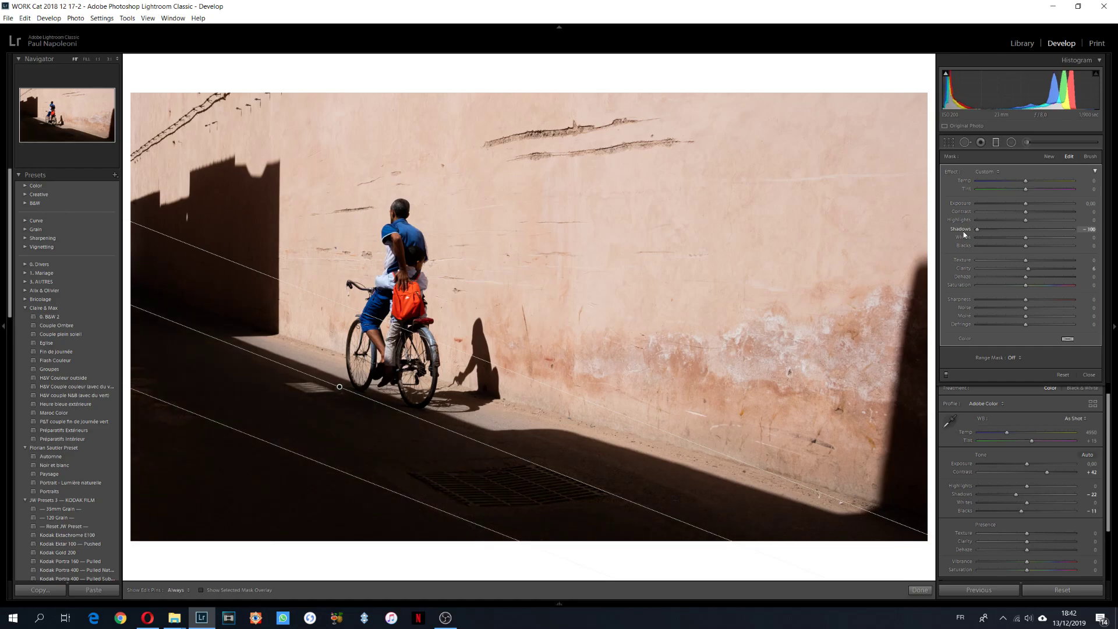
pyautogui.click(918, 589)
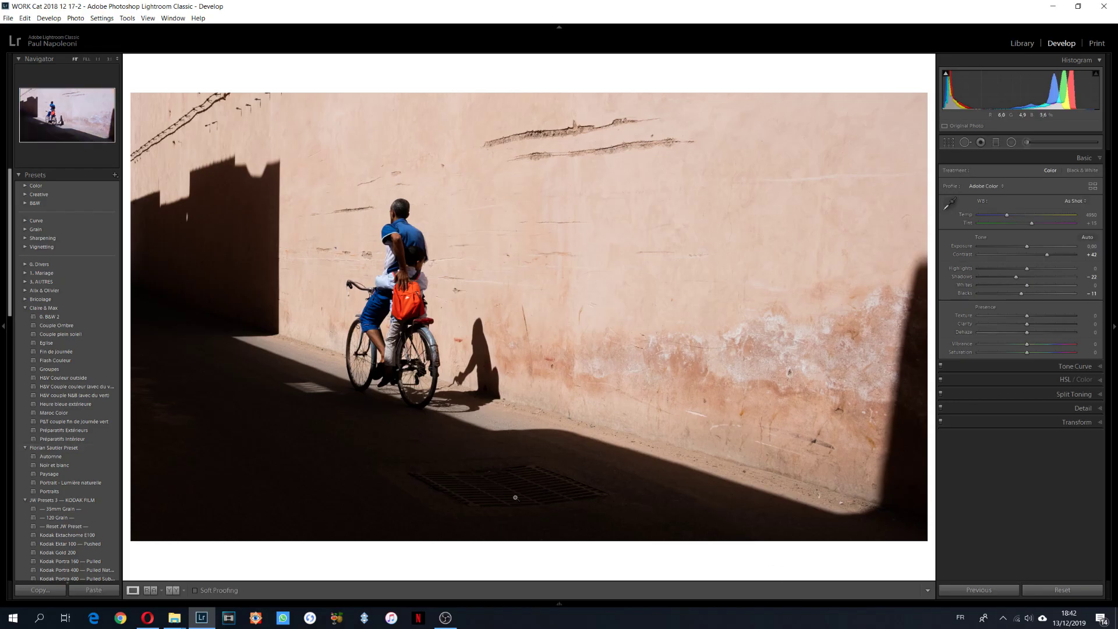
# Step: Paint over the drain grate in the street with the Spot Removal tool in Heal mode, size 77
pyautogui.moveTo(516, 489); pyautogui.dragTo(472, 500)
pyautogui.moveTo(615, 490); pyautogui.dragTo(629, 429)
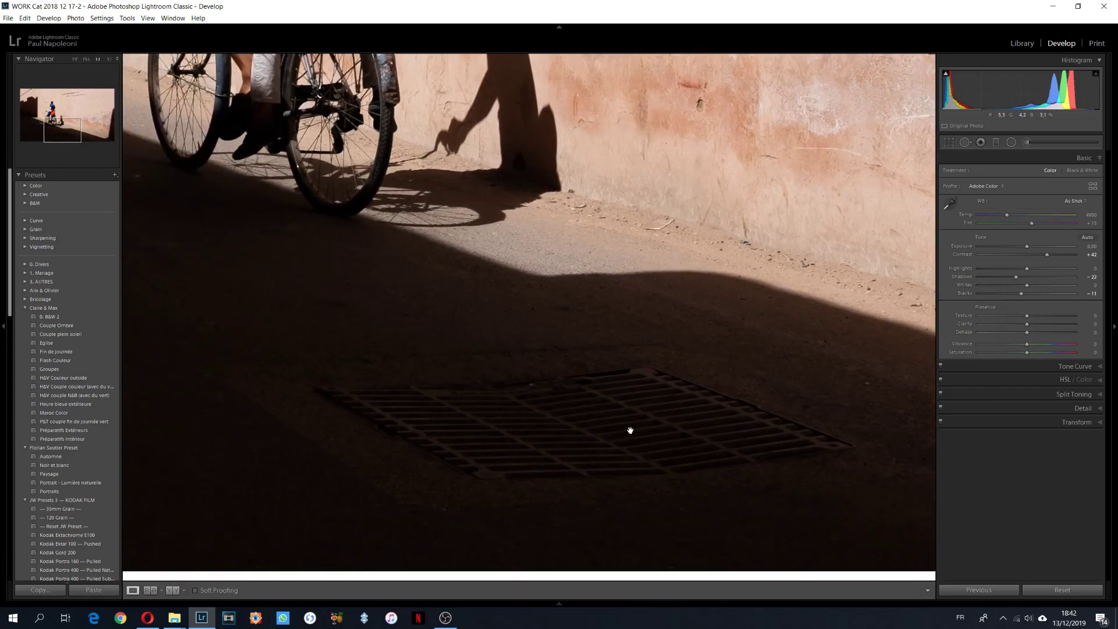
pyautogui.click(965, 142)
pyautogui.moveTo(319, 394)
pyautogui.mouseDown()
pyautogui.moveTo(389, 456)
pyautogui.moveTo(576, 497)
pyautogui.moveTo(840, 464)
pyautogui.moveTo(826, 442)
pyautogui.moveTo(679, 376)
pyautogui.moveTo(287, 399)
pyautogui.moveTo(452, 429)
pyautogui.moveTo(706, 439)
pyautogui.mouseUp()
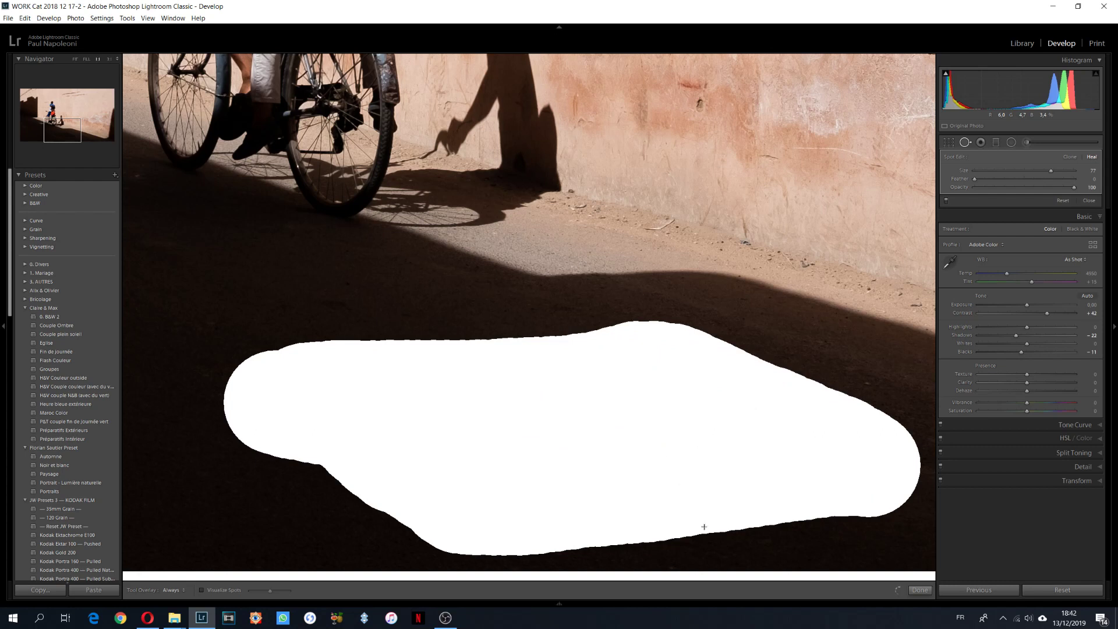
pyautogui.moveTo(733, 583); pyautogui.dragTo(737, 577)
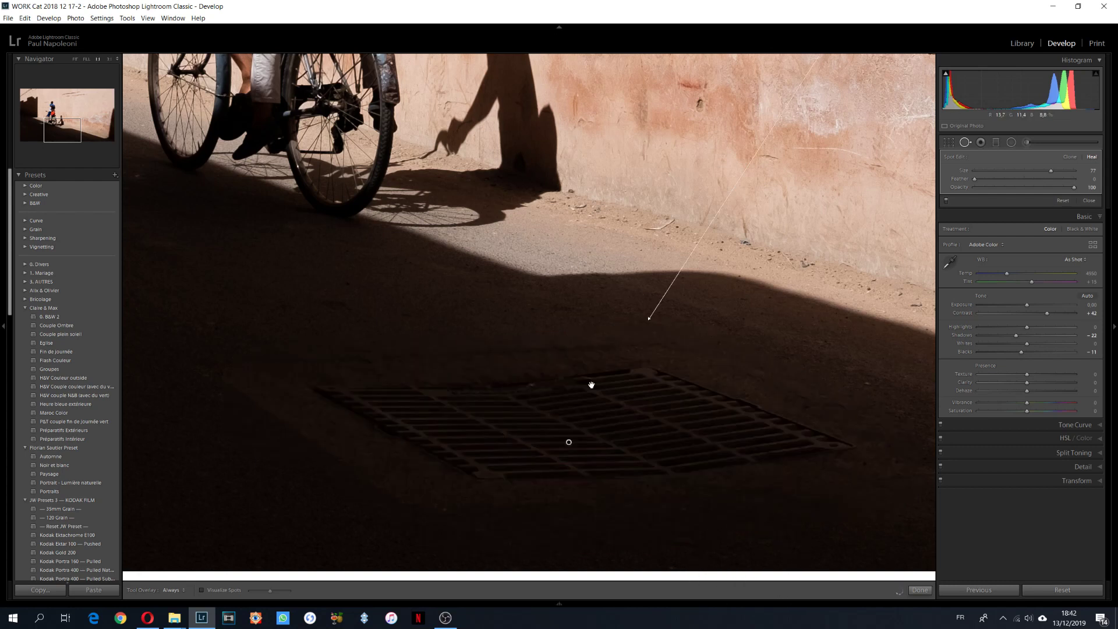
# Step: Move the heal source from the wall to the dark, shaded pavement beside the grate and finish the spot removal
pyautogui.scroll(5, 568, 442)
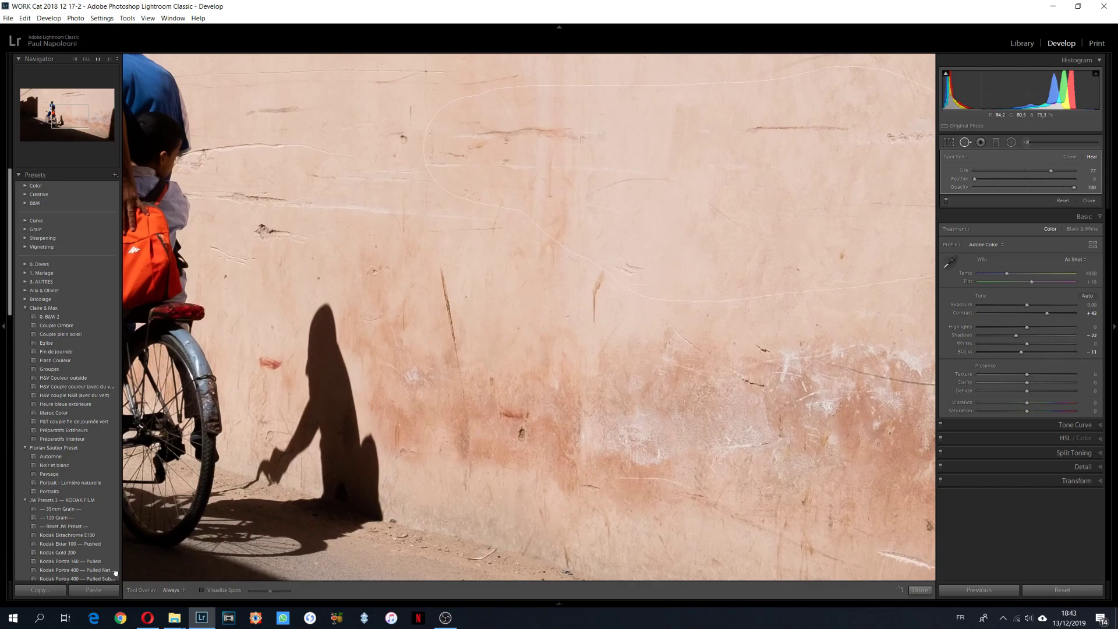
pyautogui.moveTo(156, 546); pyautogui.dragTo(614, 148)
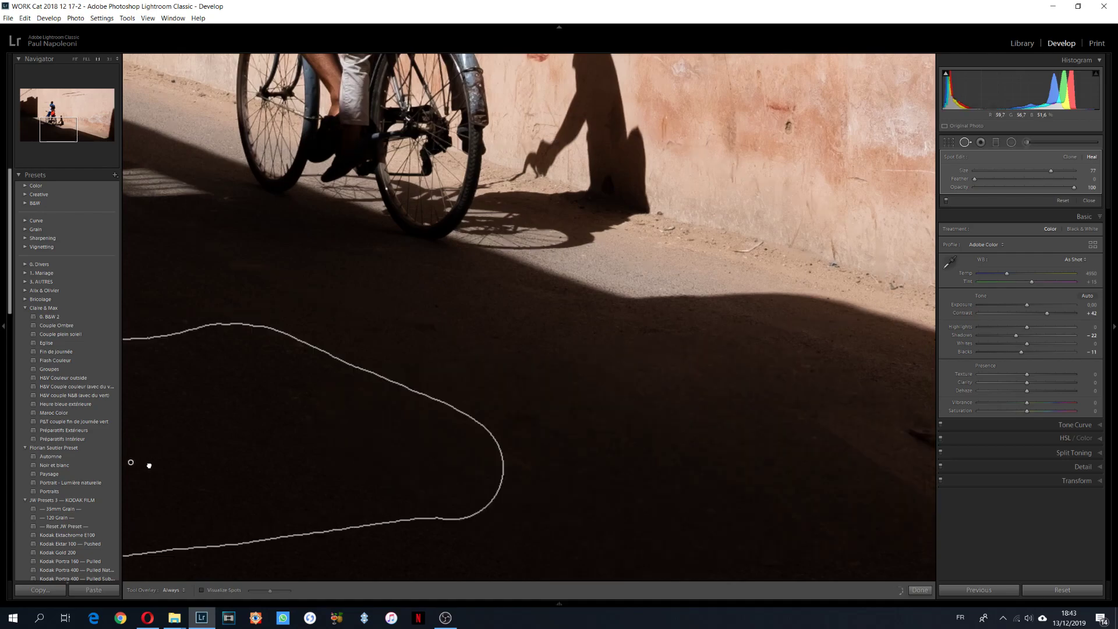
pyautogui.click(40, 131)
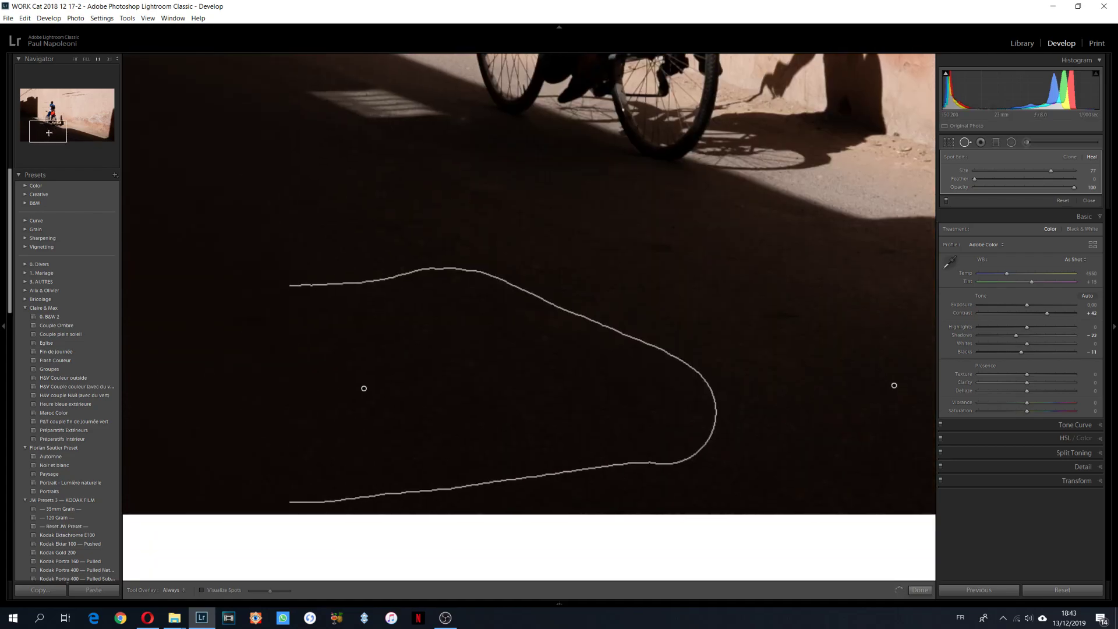
pyautogui.moveTo(524, 342); pyautogui.dragTo(417, 332)
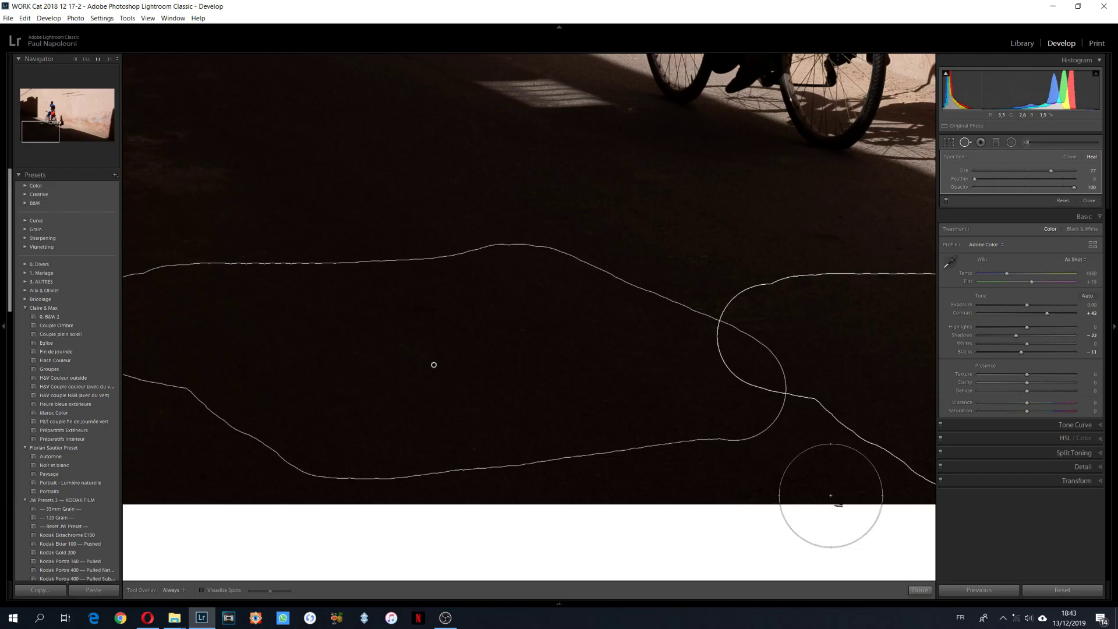
pyautogui.click(914, 588)
pyautogui.click(599, 301)
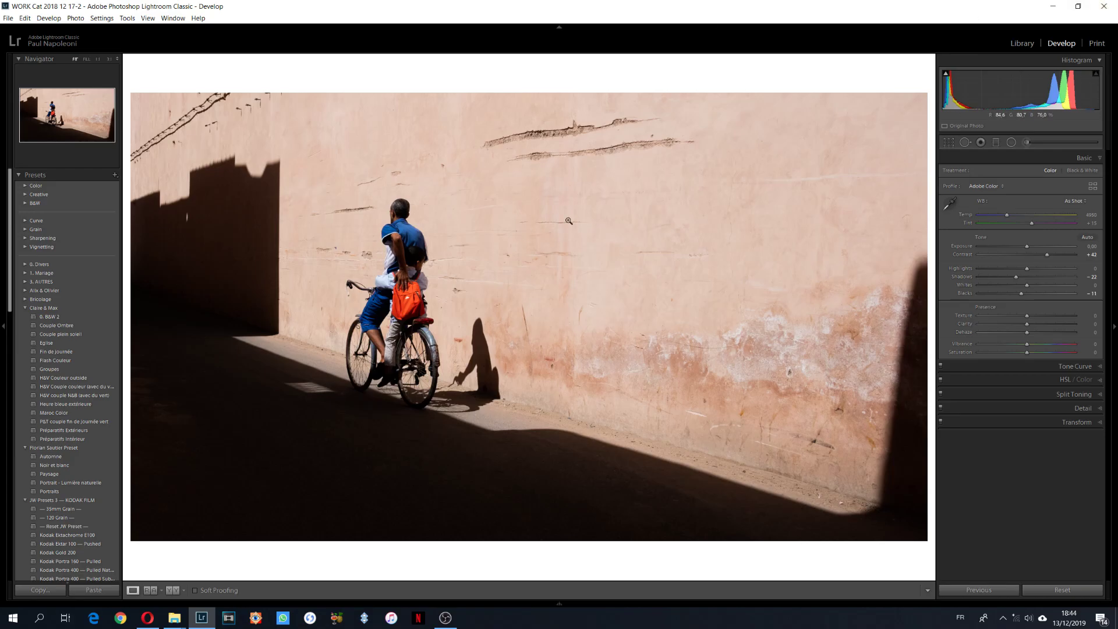
# Step: Split-tone the highlights with an orange hue of 37 and a saturation of 31
pyautogui.click(1069, 396)
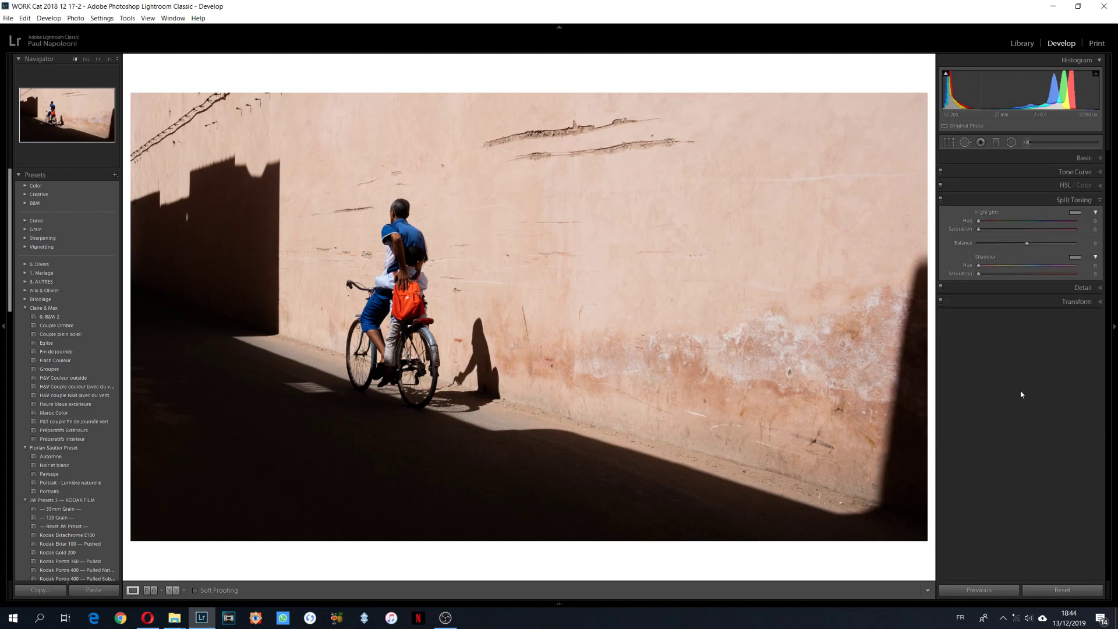
pyautogui.moveTo(978, 229); pyautogui.dragTo(1057, 230)
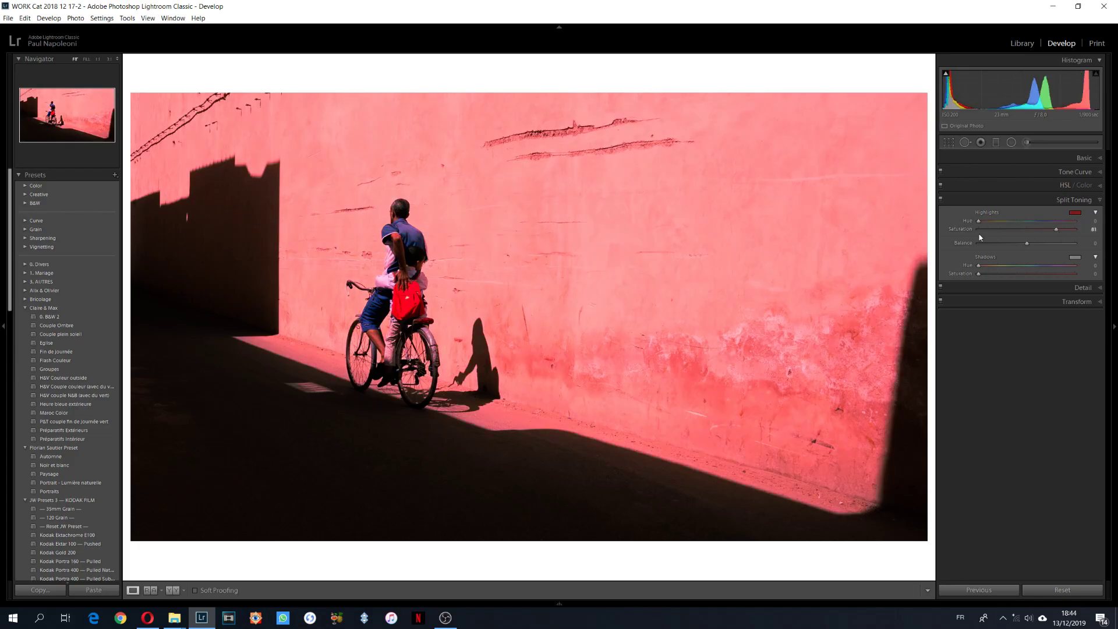
pyautogui.click(1074, 212)
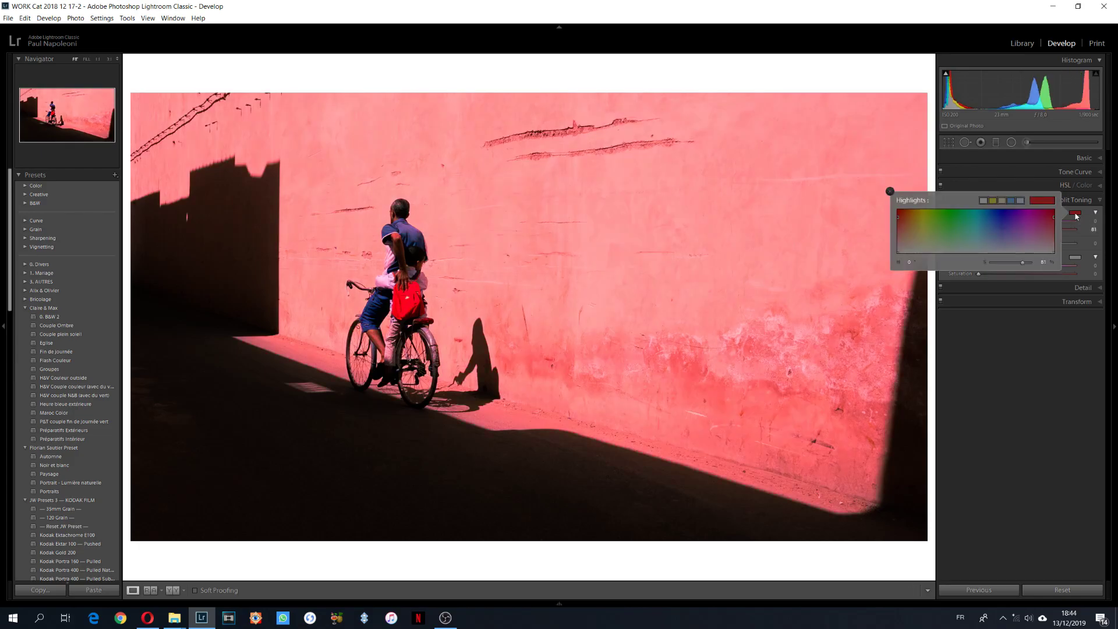
pyautogui.moveTo(909, 221); pyautogui.dragTo(913, 213)
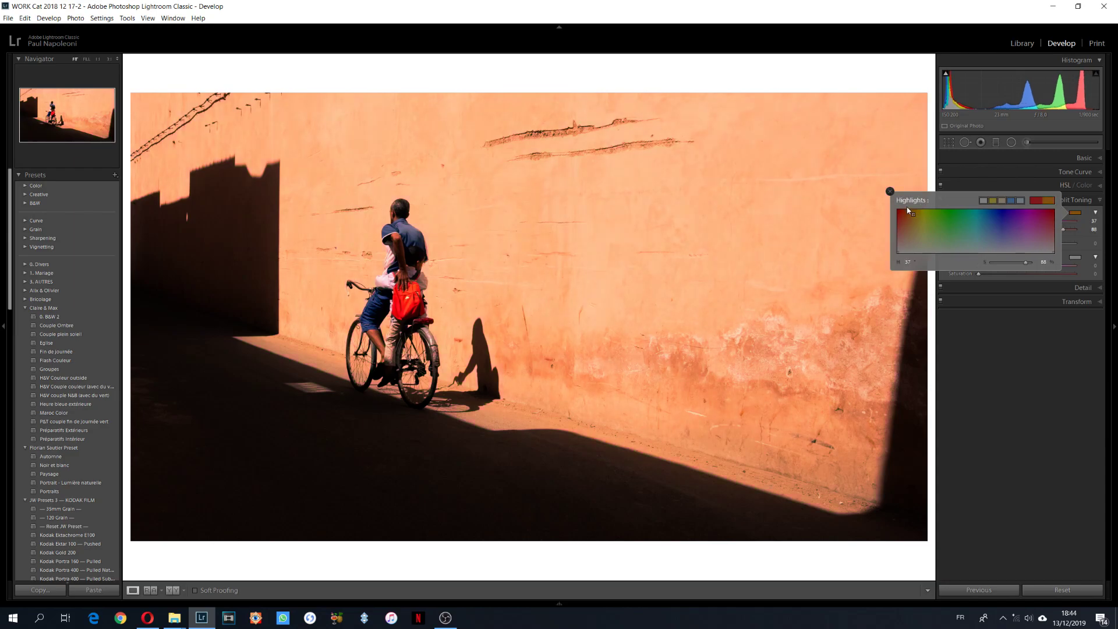
pyautogui.click(891, 192)
pyautogui.doubleClick(970, 228)
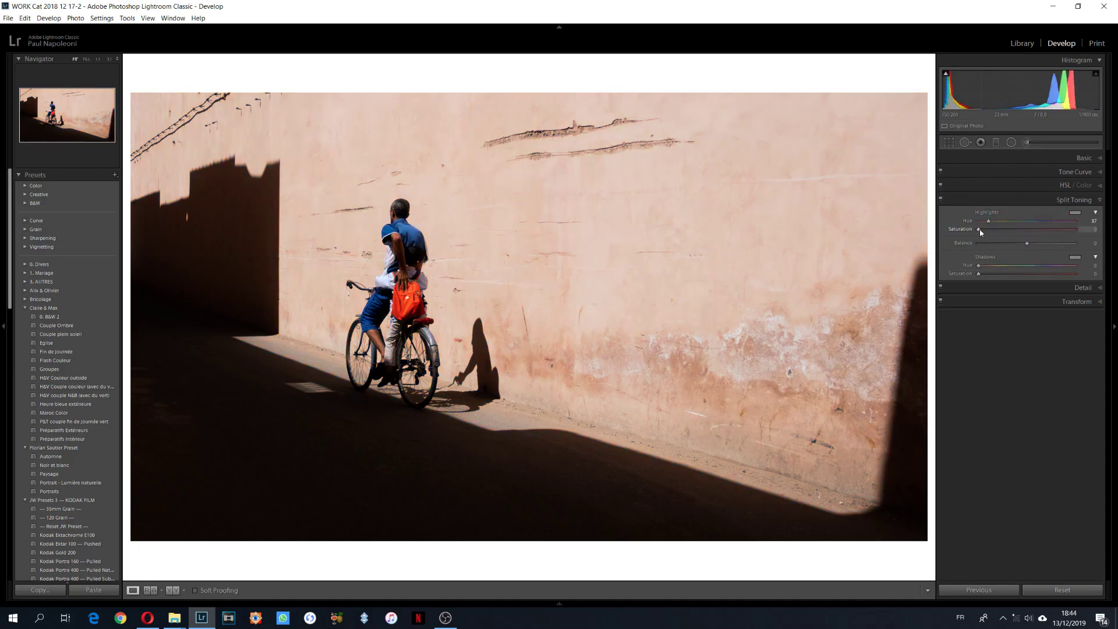
pyautogui.moveTo(979, 229); pyautogui.dragTo(1010, 233)
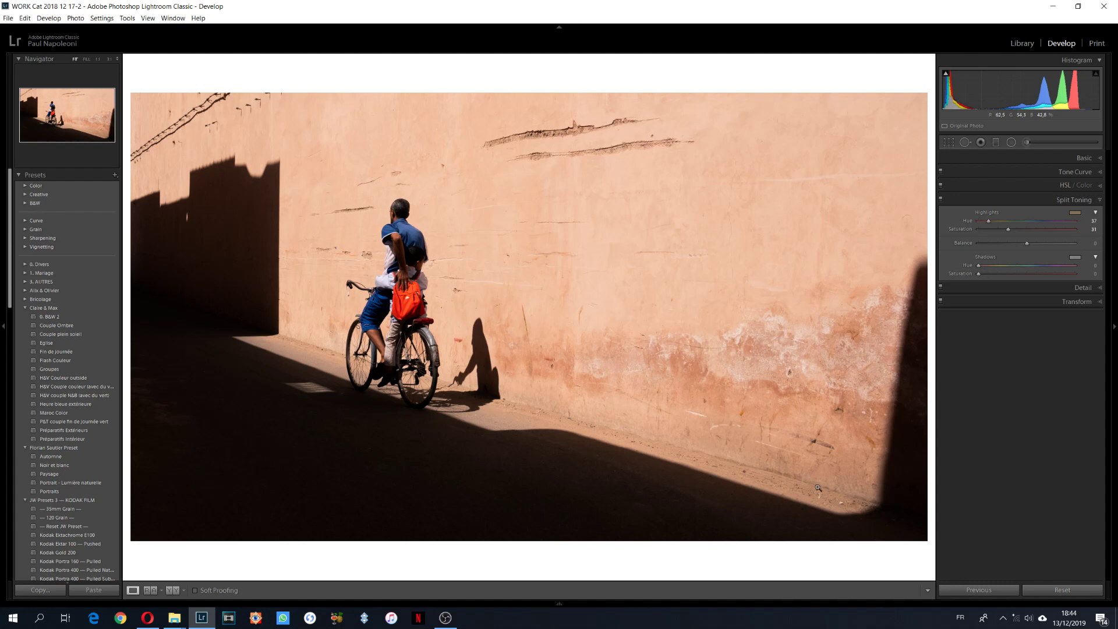
# Step: Fine-tune the photo's temperature and slightly raise its texture, and preview the result full screen
pyautogui.click(1082, 157)
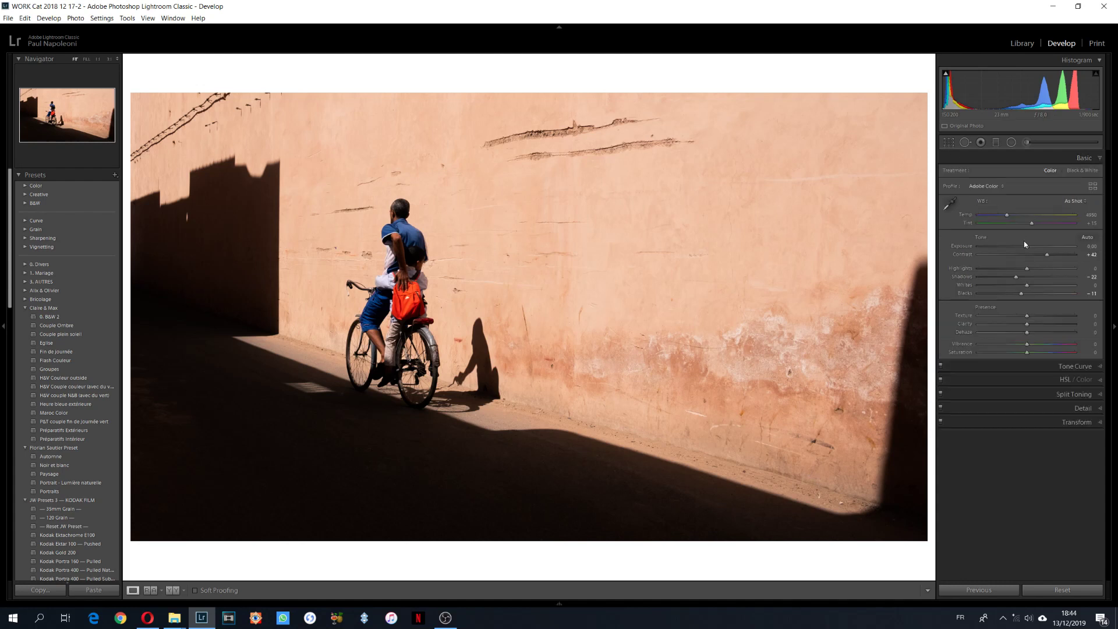
pyautogui.moveTo(1009, 218); pyautogui.dragTo(1010, 217)
pyautogui.moveTo(1030, 319); pyautogui.dragTo(1031, 319)
pyautogui.press('f')
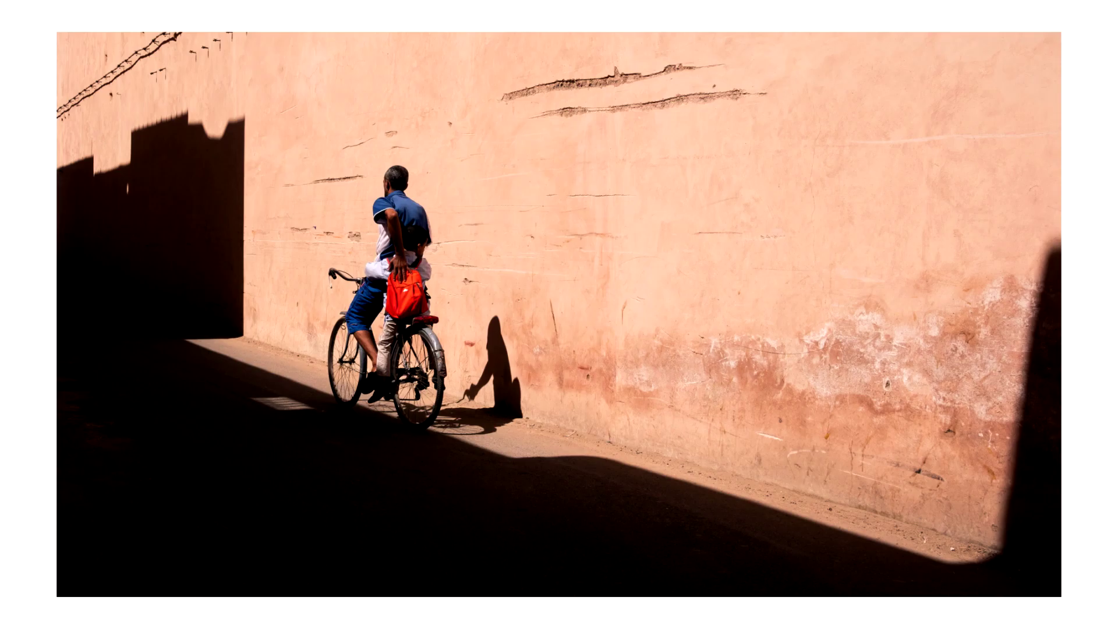